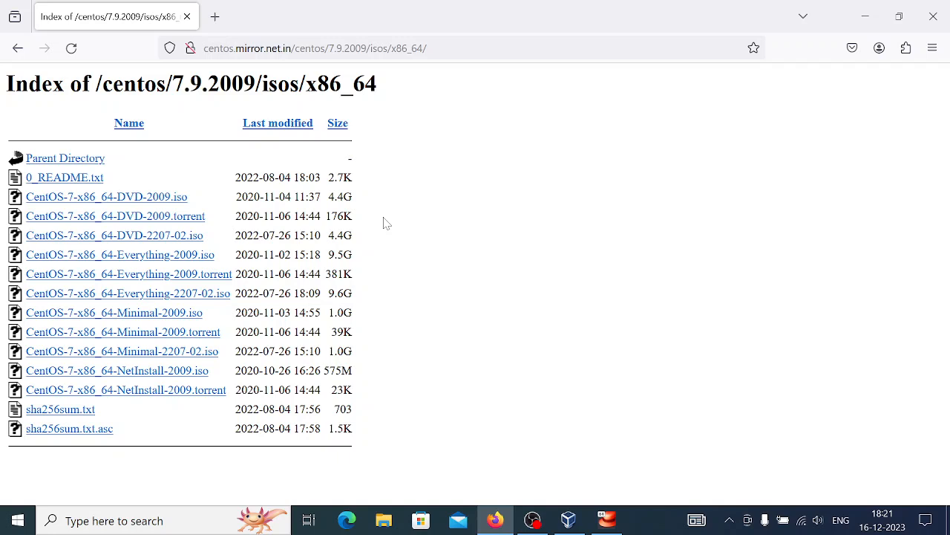
Step: Create a new machine named 'centoss' using the CentOS 7 DVD 2009 ISO as its install image
left_click(576, 522)
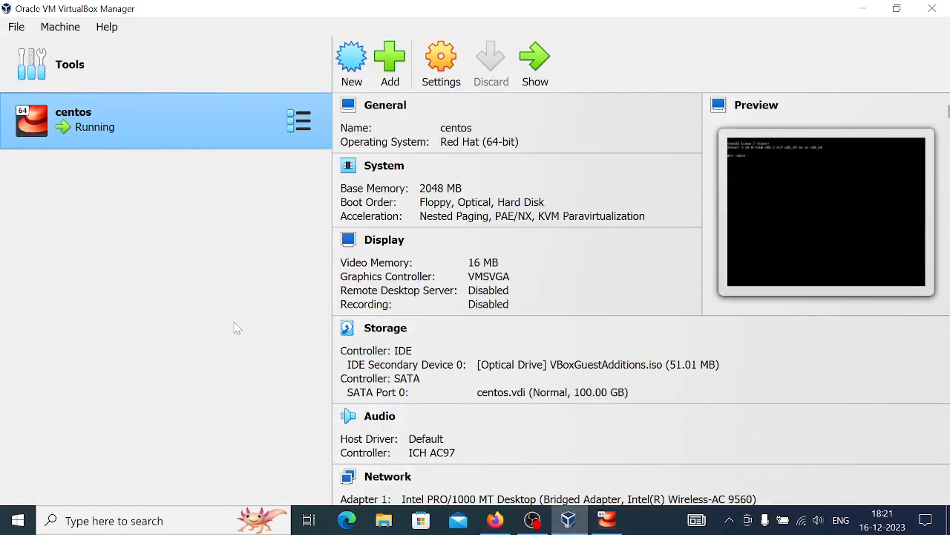
left_click(349, 80)
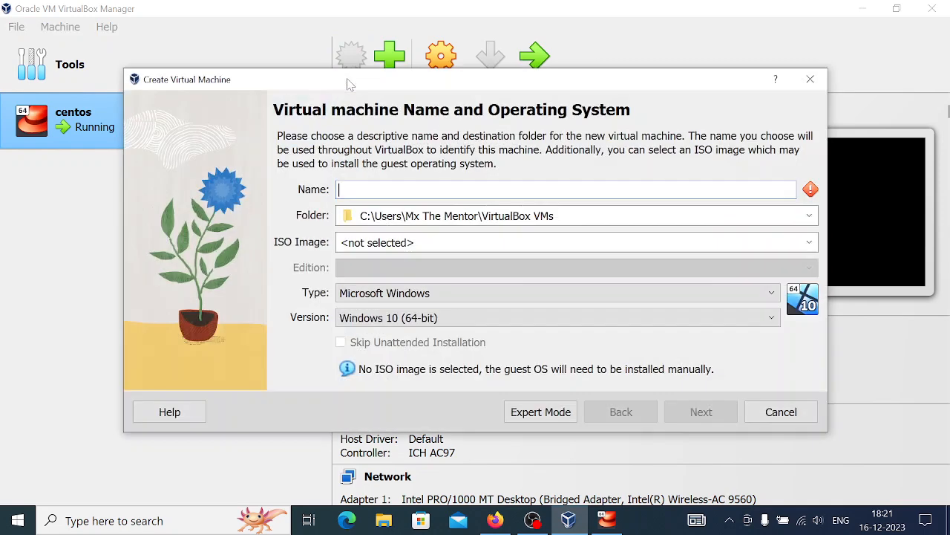
type("ce")
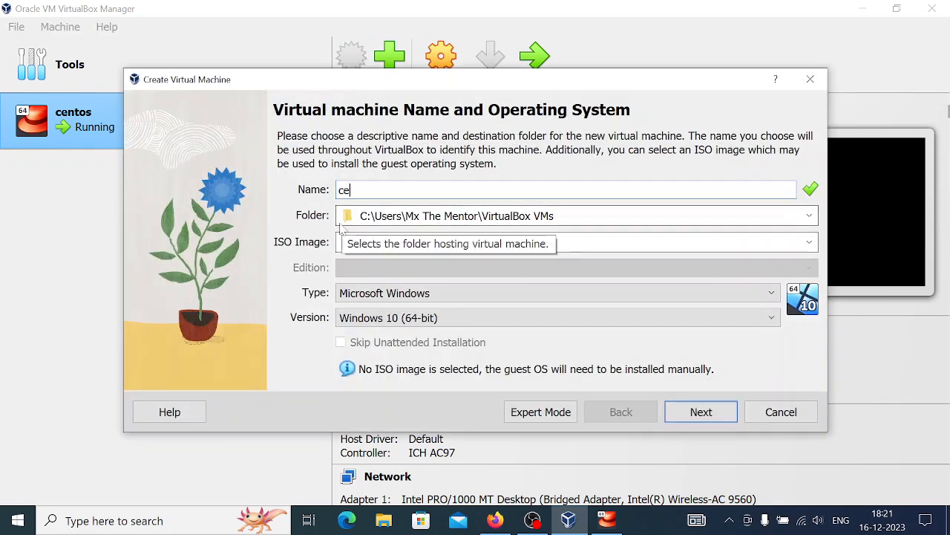
type("ntoss")
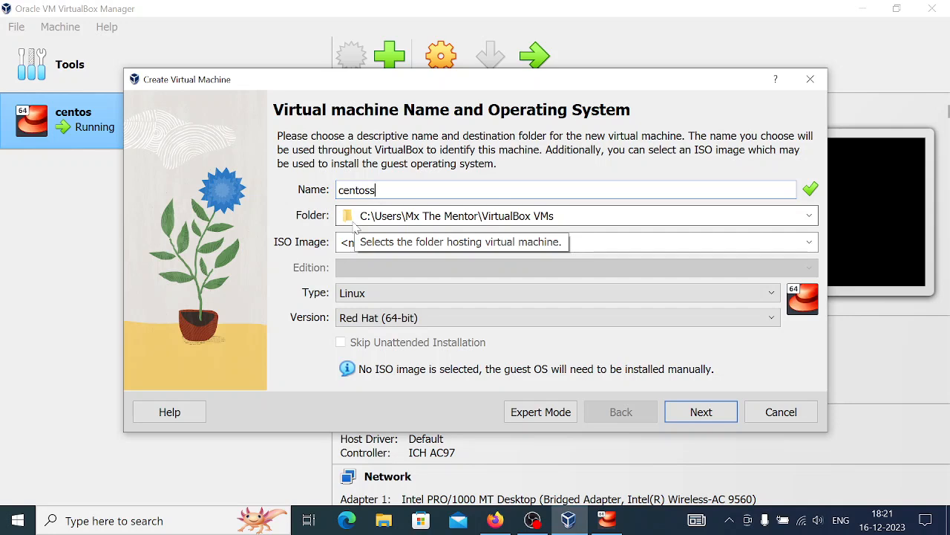
left_click(813, 247)
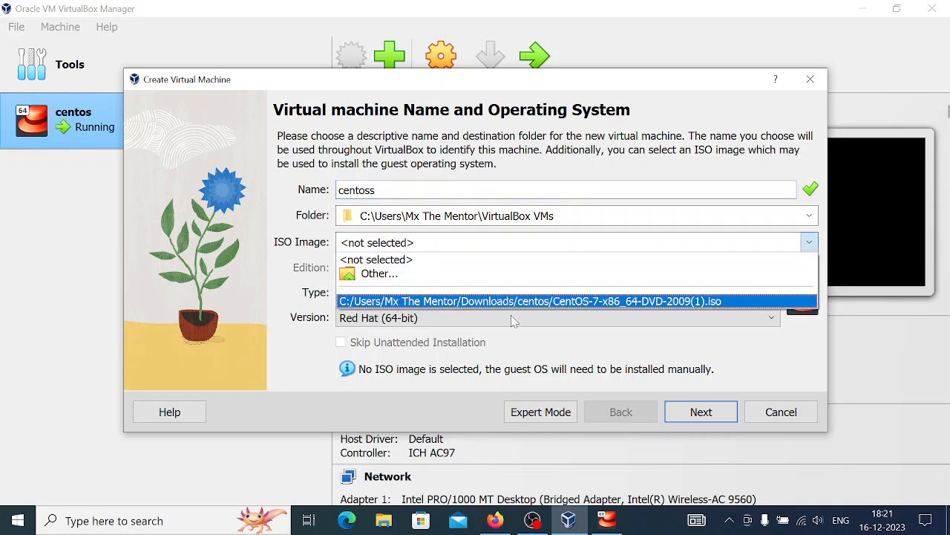
left_click(475, 301)
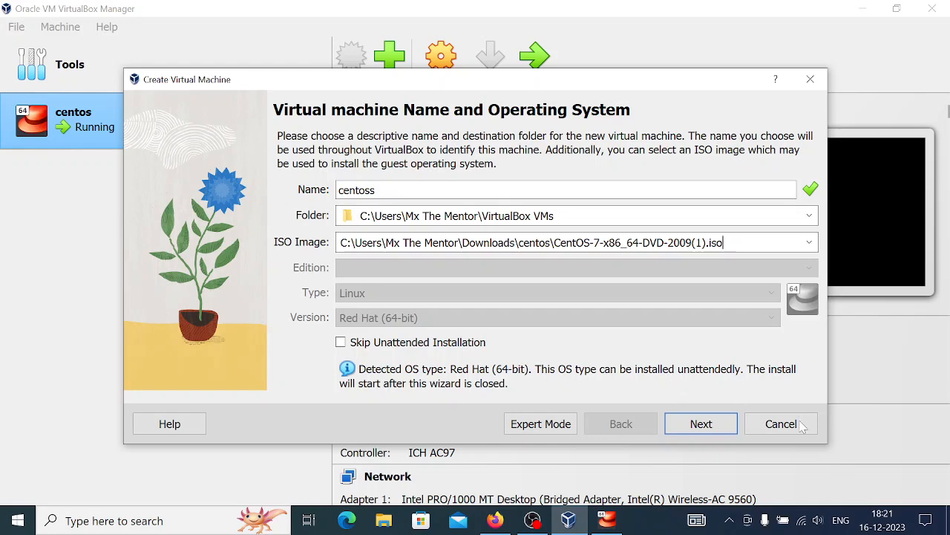
left_click(719, 429)
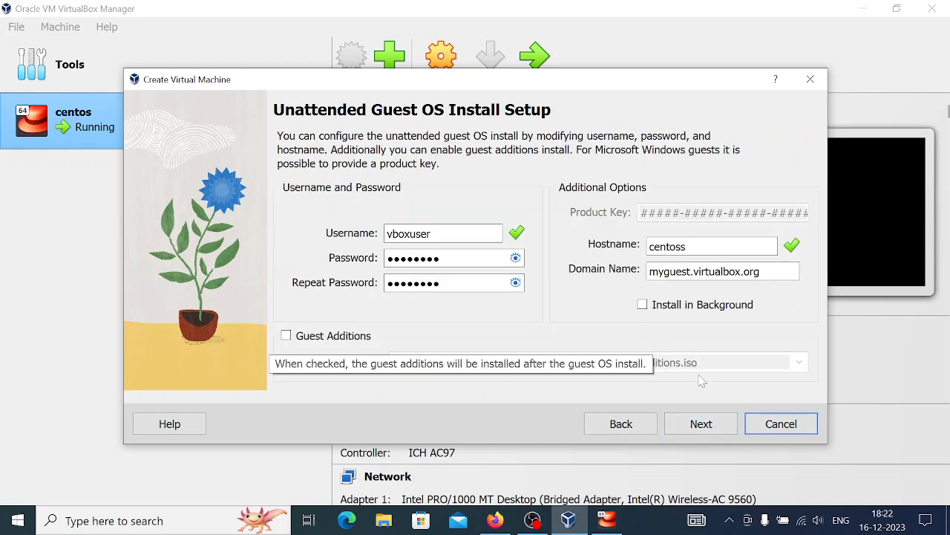
Step: Accept the default unattended setup, 2048 MB memory, 1 CPU and a 20 GB virtual disk
left_click(701, 423)
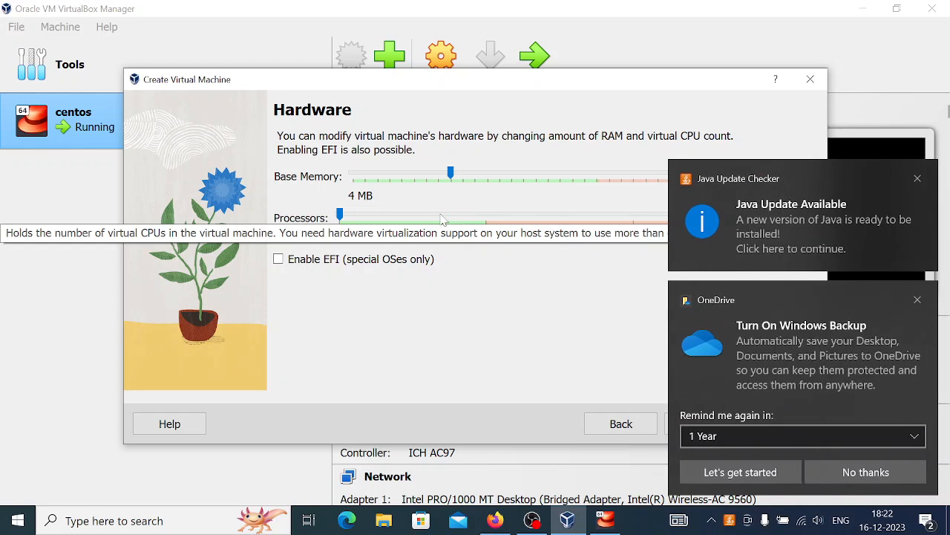
left_click(918, 179)
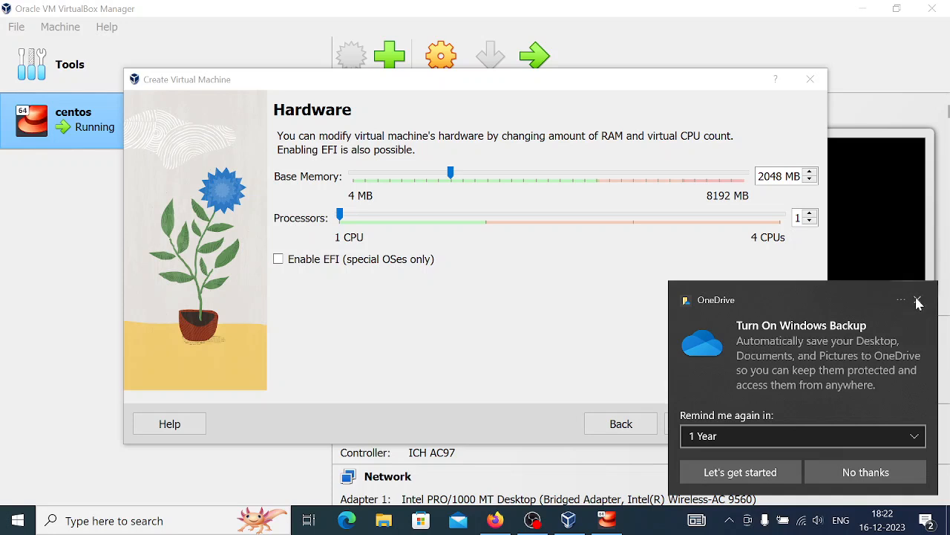
left_click(917, 300)
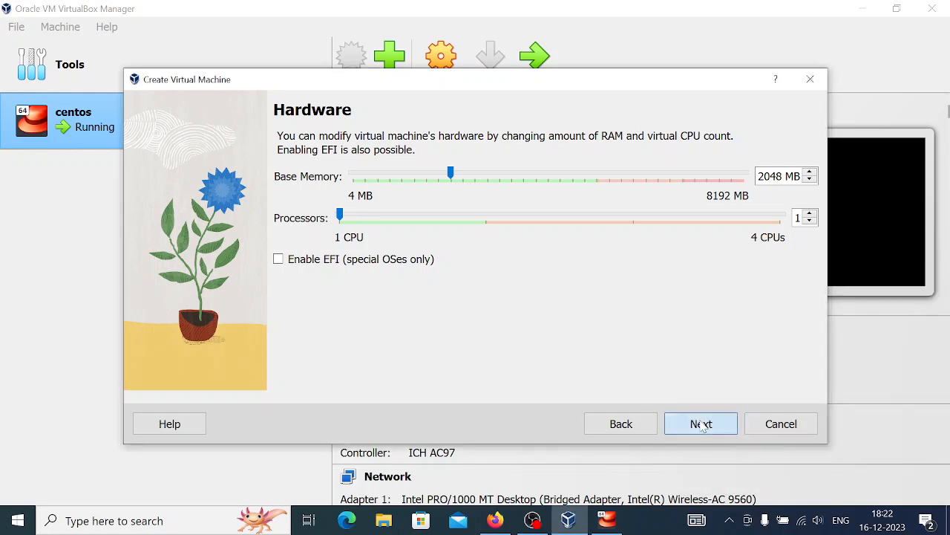
left_click(700, 422)
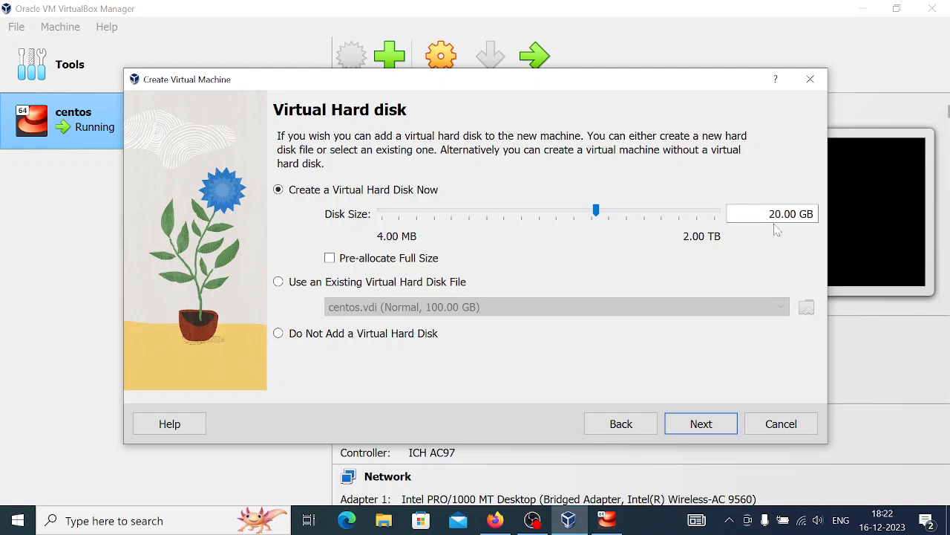
left_click(692, 425)
Step: Finish creating centoss, power it on and maximize its console window
left_click(691, 425)
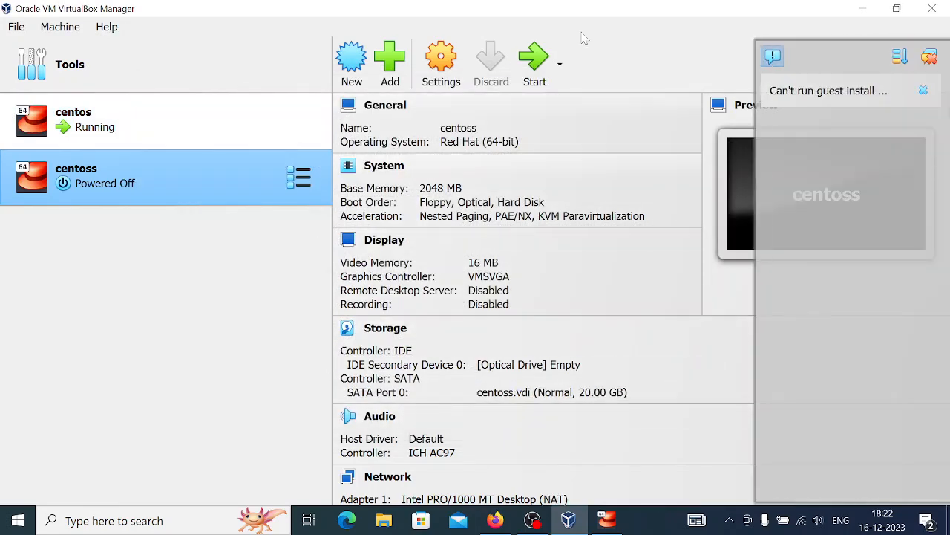
left_click(524, 70)
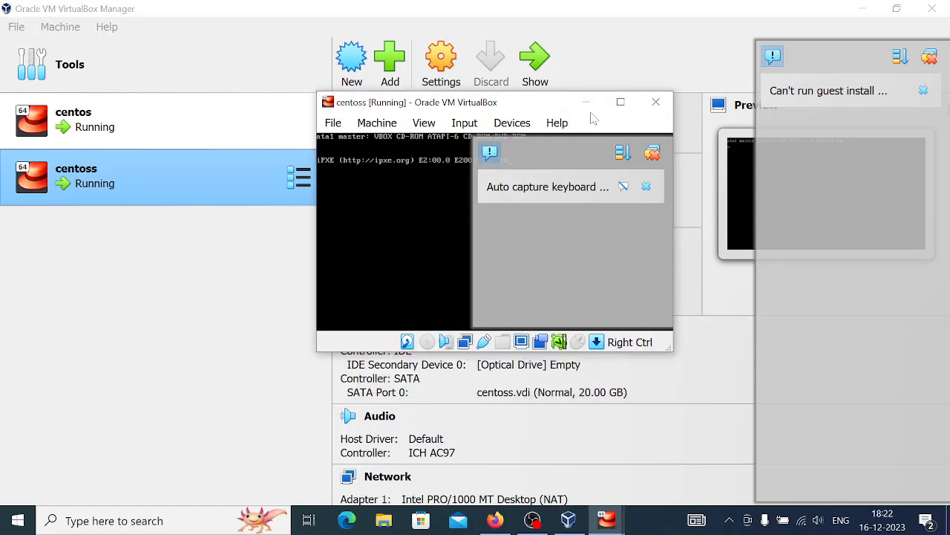
left_click(581, 102)
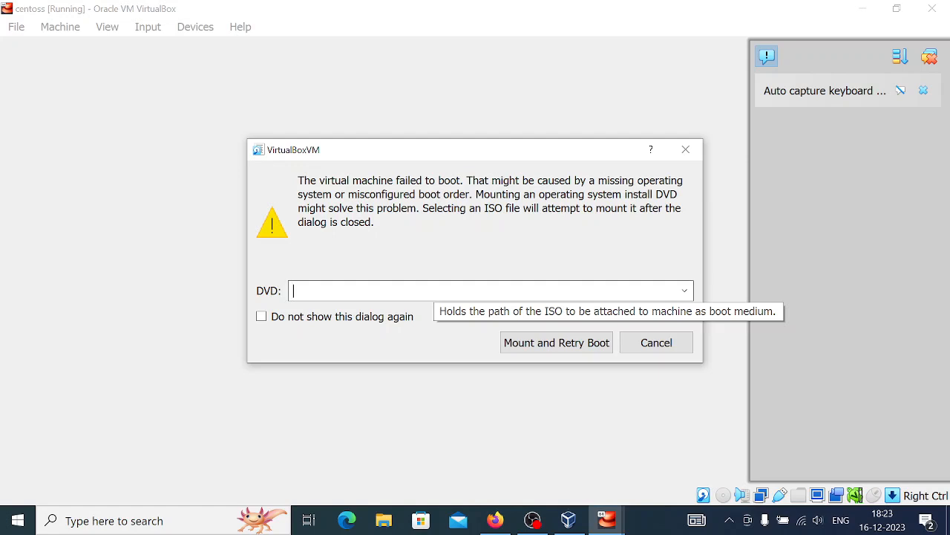
Step: Mount the CentOS 7 DVD ISO, retry the boot and choose Install CentOS 7 from the boot menu
left_click(684, 290)
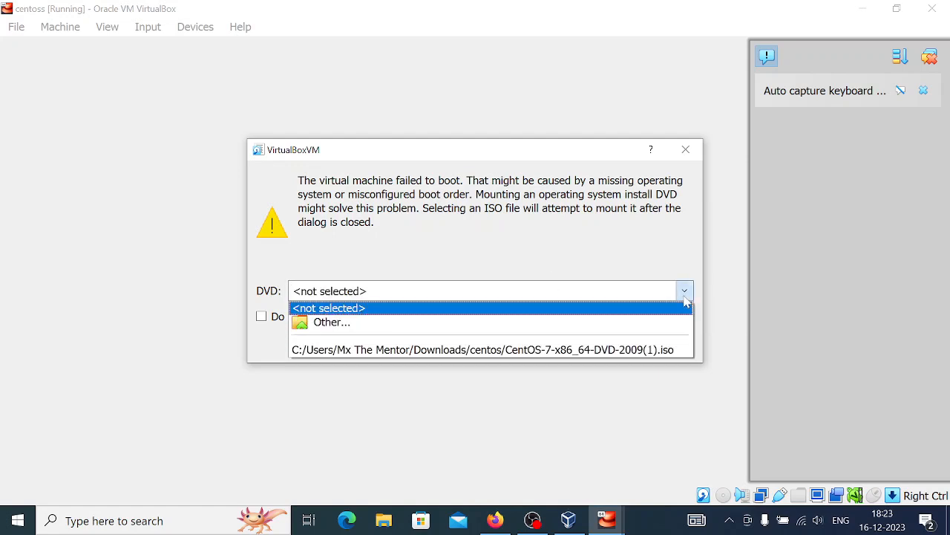
left_click(370, 350)
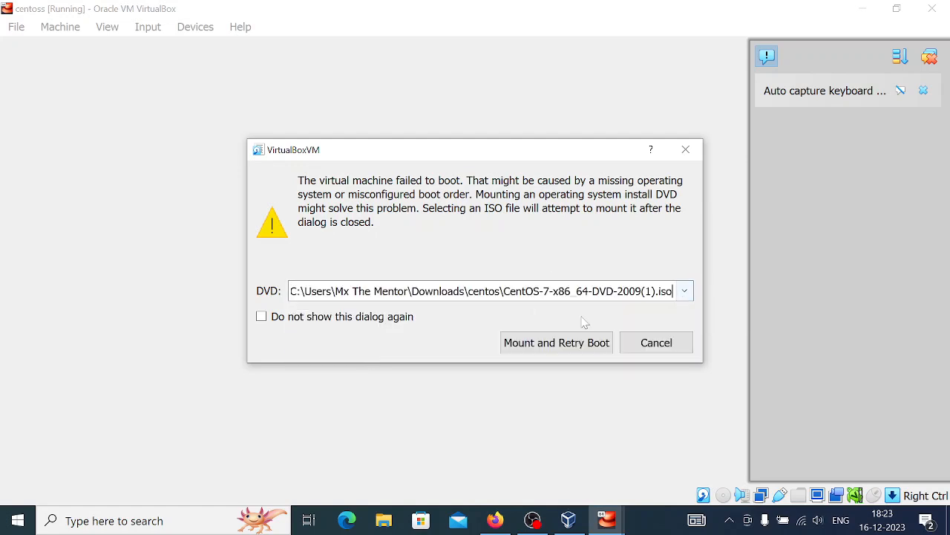
left_click(582, 343)
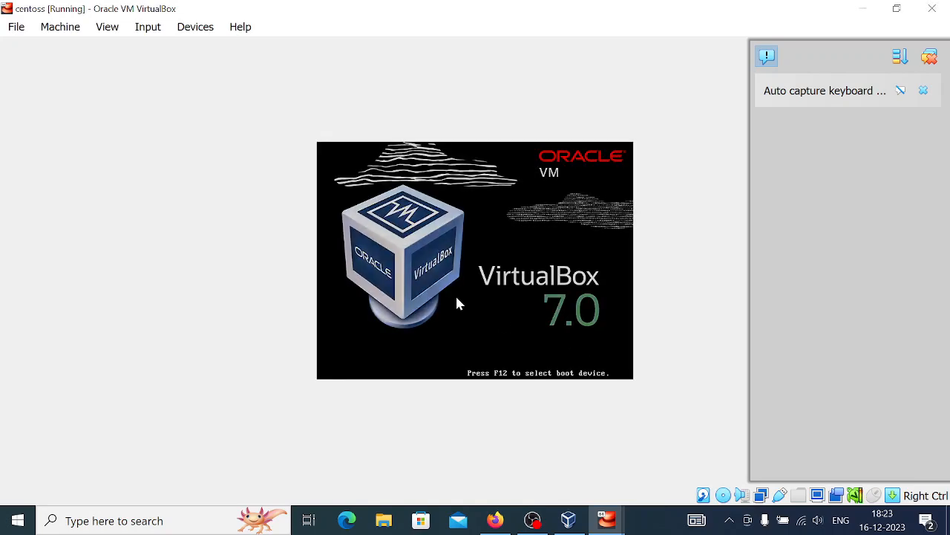
key("Up")
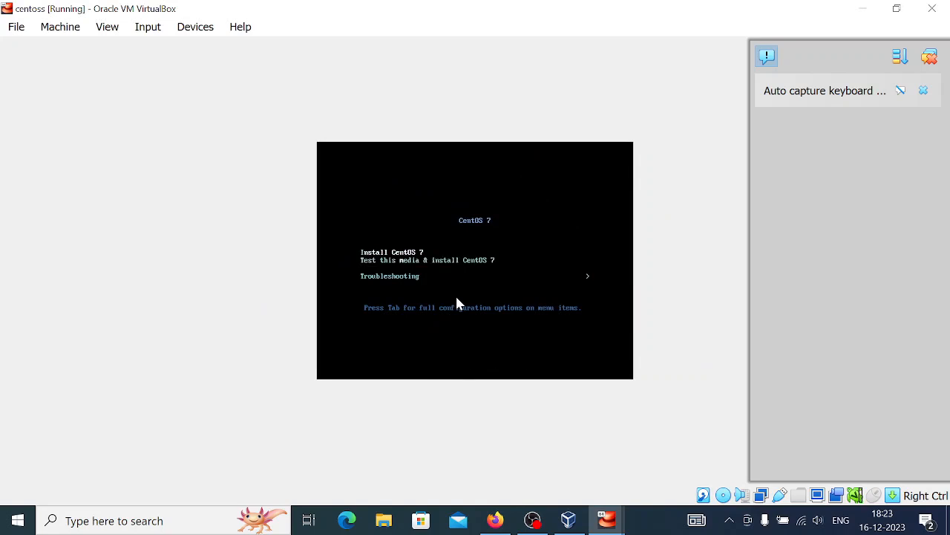
key("Return")
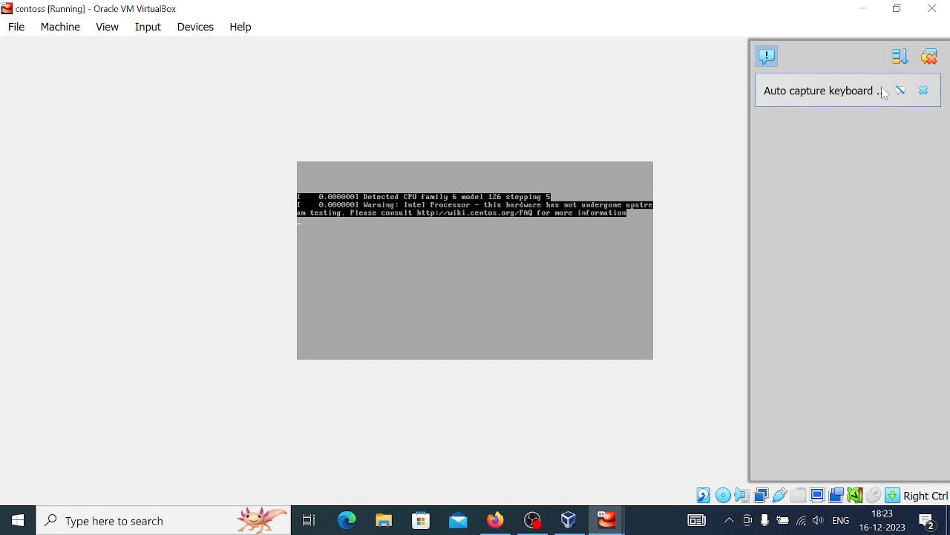
Step: Dismiss the keyboard auto-capture notice while the installer loads to its welcome screen
left_click(929, 57)
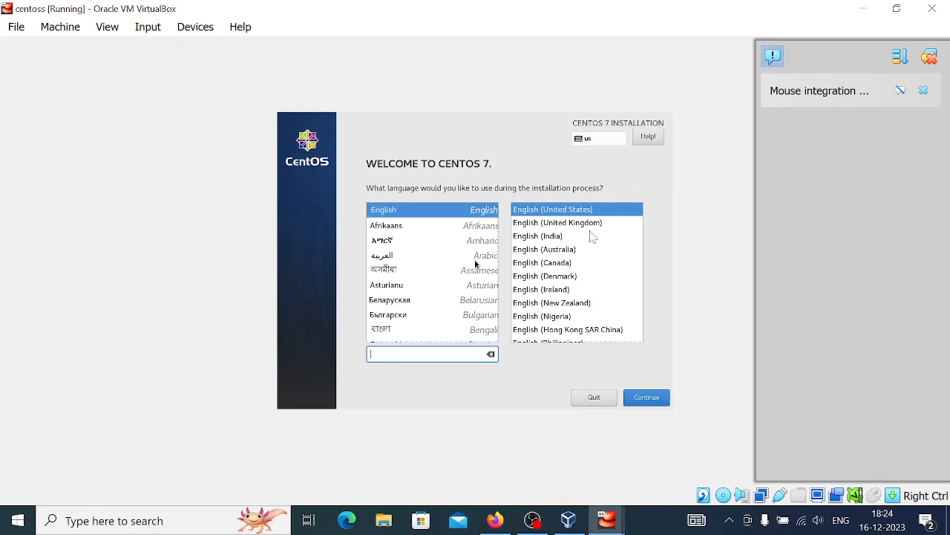
Step: Let the VM capture input and select English (India) as the installation language
left_click(475, 263)
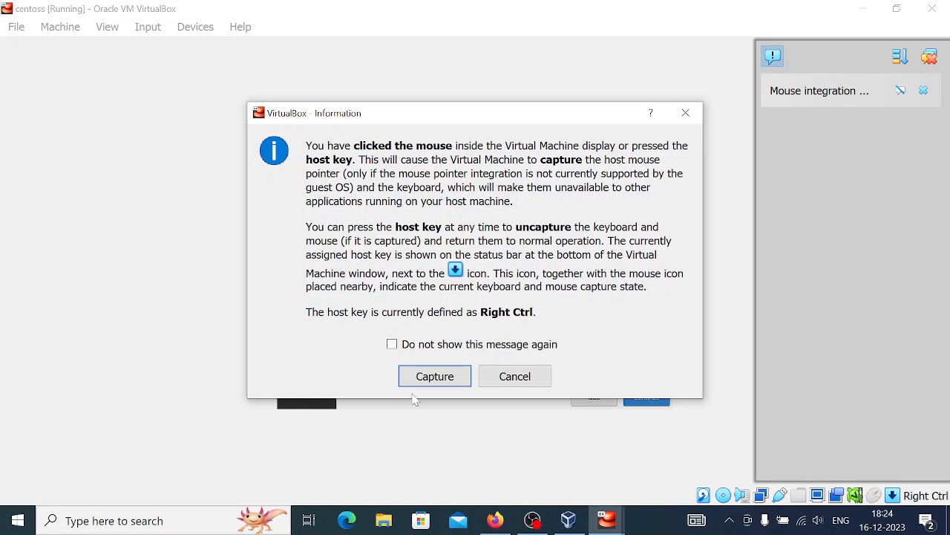
left_click(416, 380)
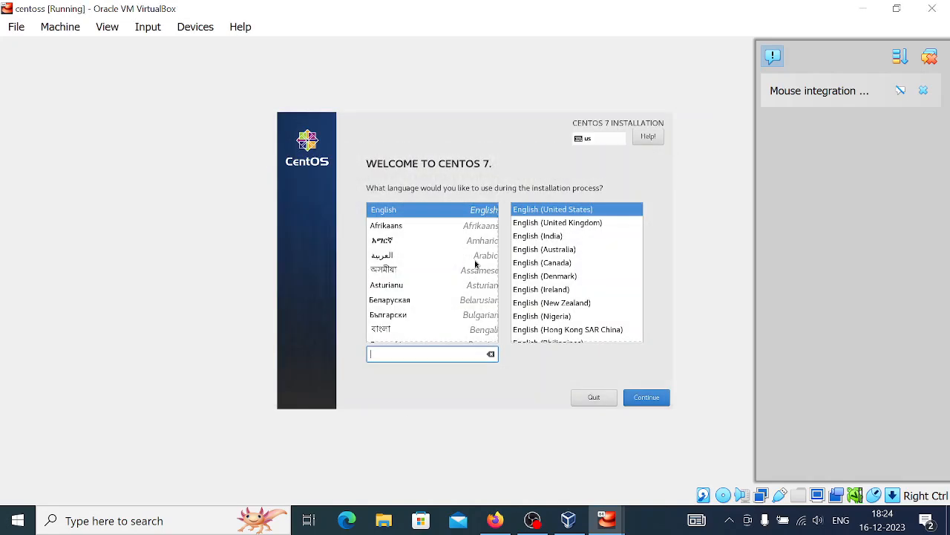
left_click(542, 238)
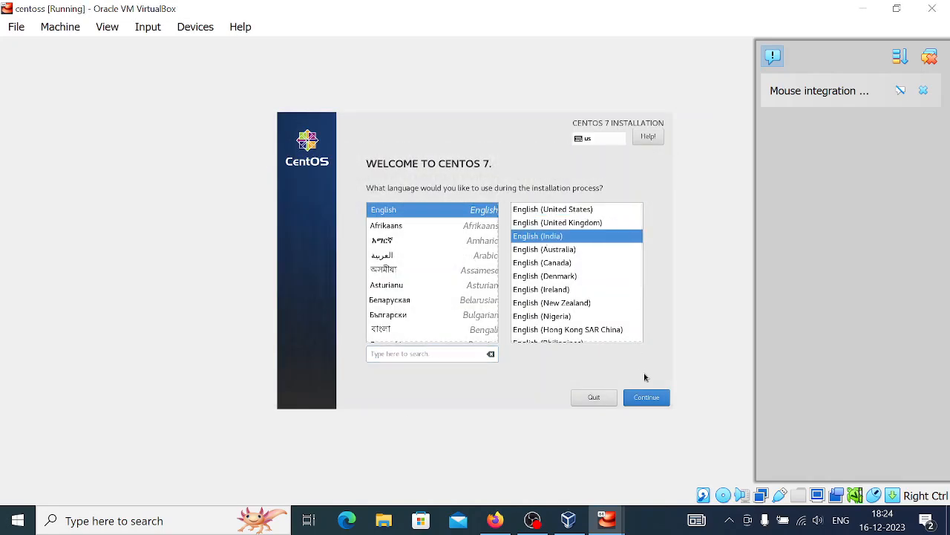
left_click(649, 394)
left_click(658, 398)
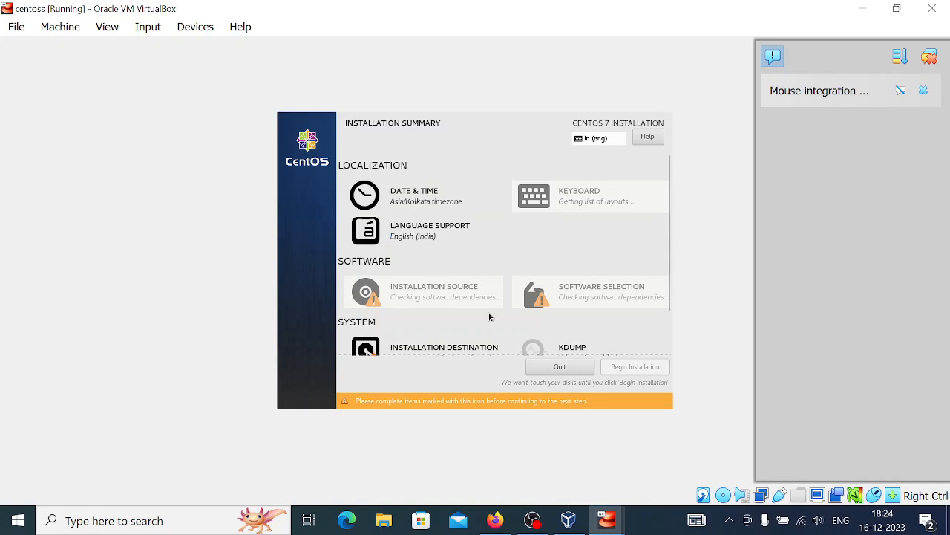
Step: Bring up the Software Selection page from the Installation Summary
scroll(493, 296, "down", 2)
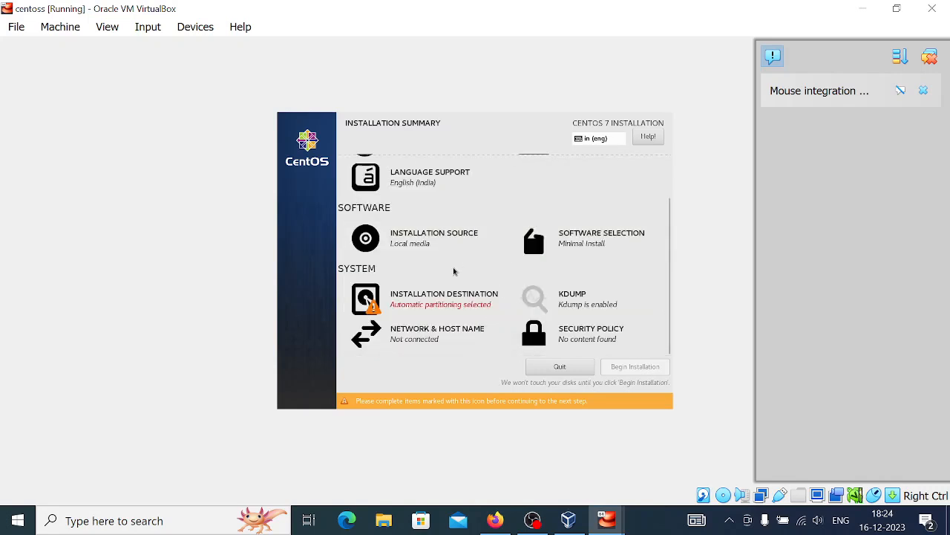
left_click(564, 253)
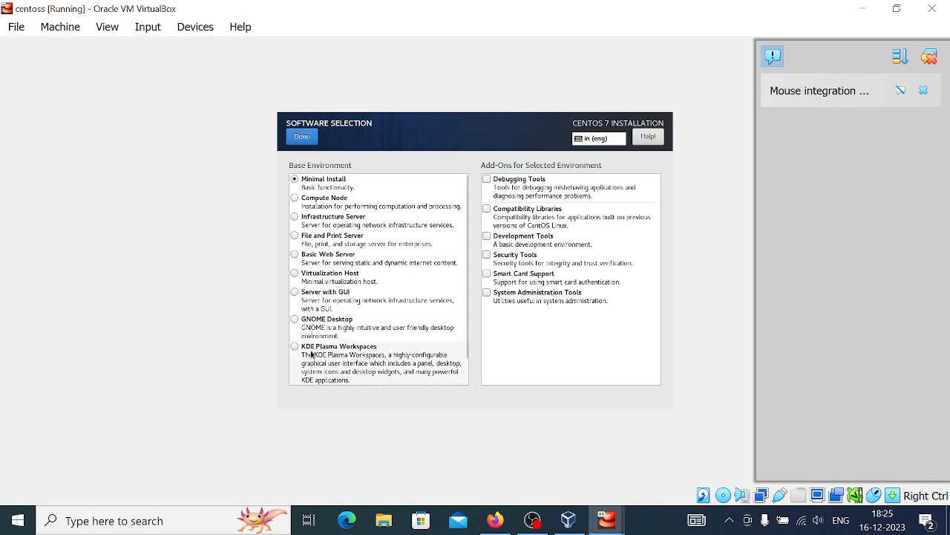
Step: Keep Minimal Install as the base environment with no add-ons and confirm
scroll(316, 355, "down", 2)
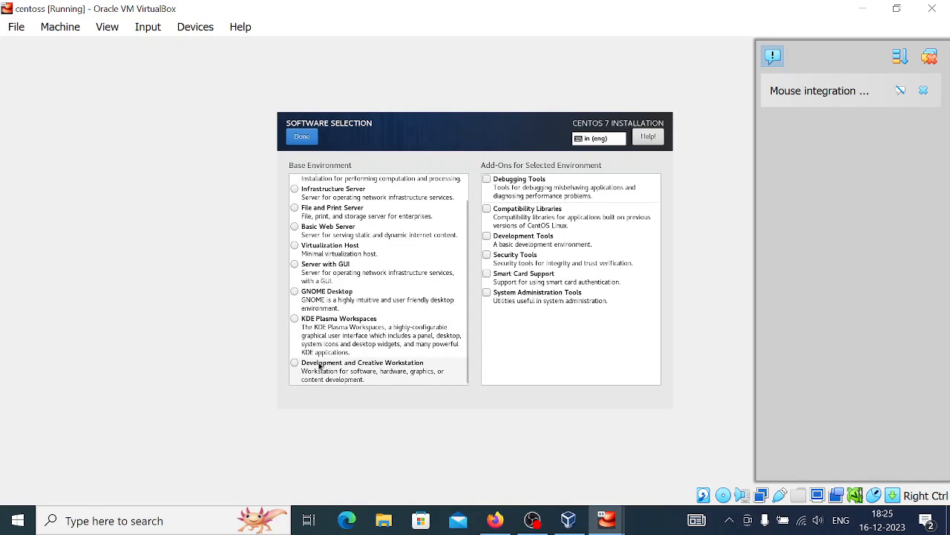
scroll(353, 363, "up", 2)
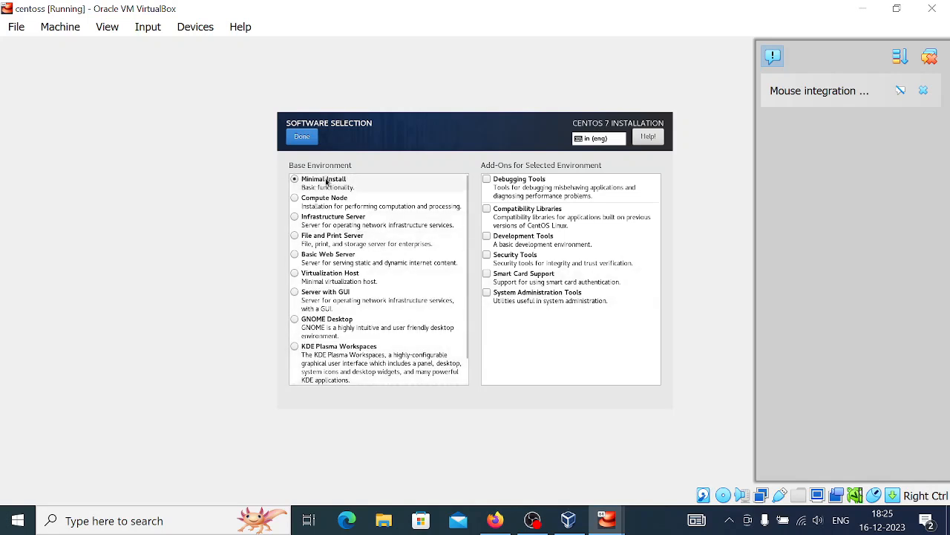
left_click(307, 138)
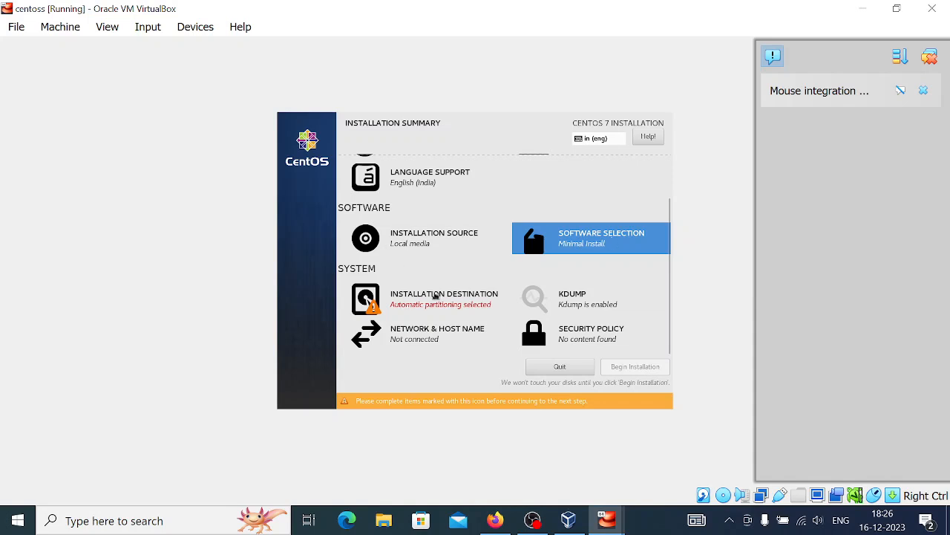
Step: Accept the 20 GiB ATA VBOX HARDDISK with automatic partitioning as installation destination
left_click(425, 300)
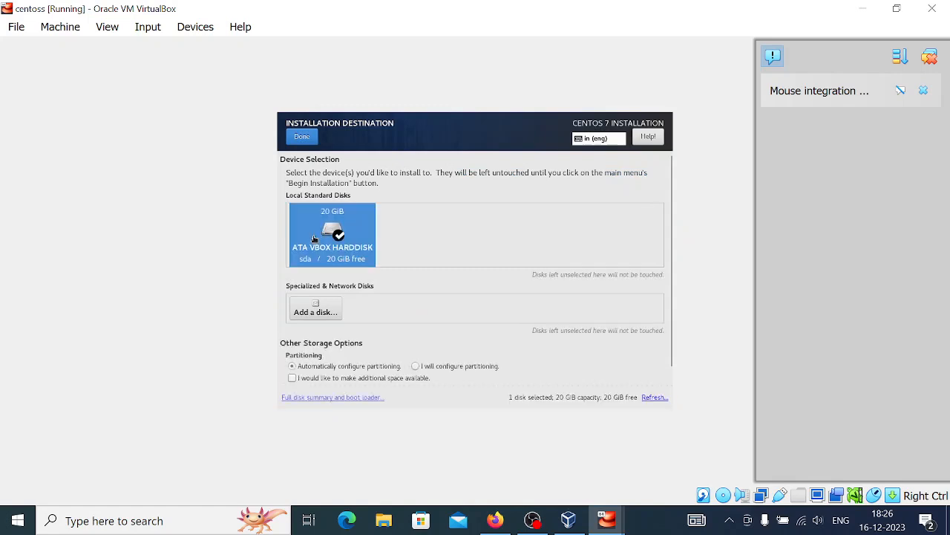
left_click(302, 139)
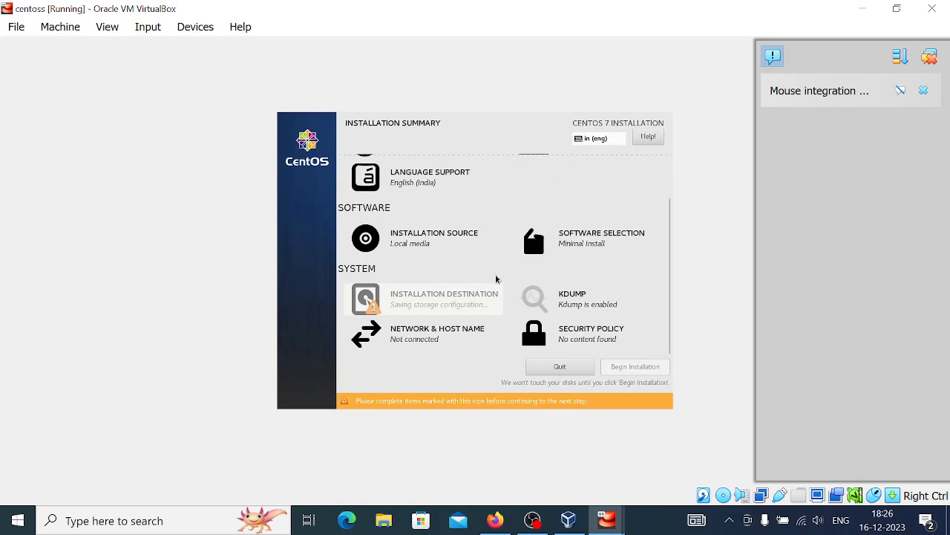
scroll(538, 325, "up", 1)
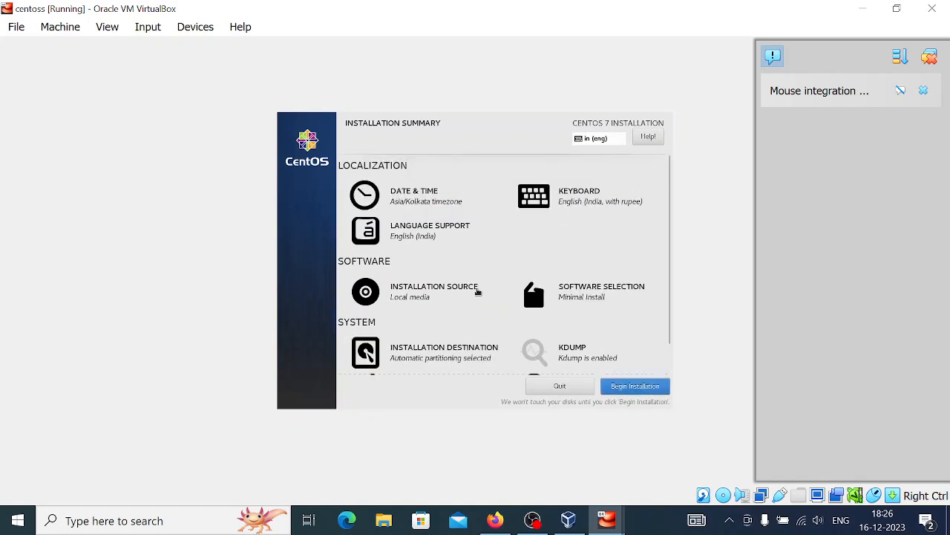
scroll(458, 268, "down", 1)
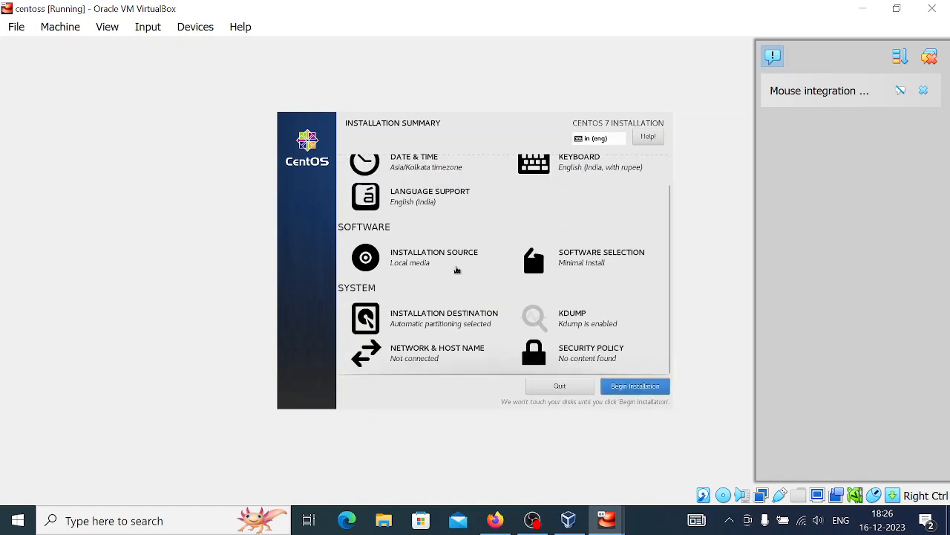
Step: Begin the installation and set the root password, confirming it despite the short-password warning
left_click(636, 387)
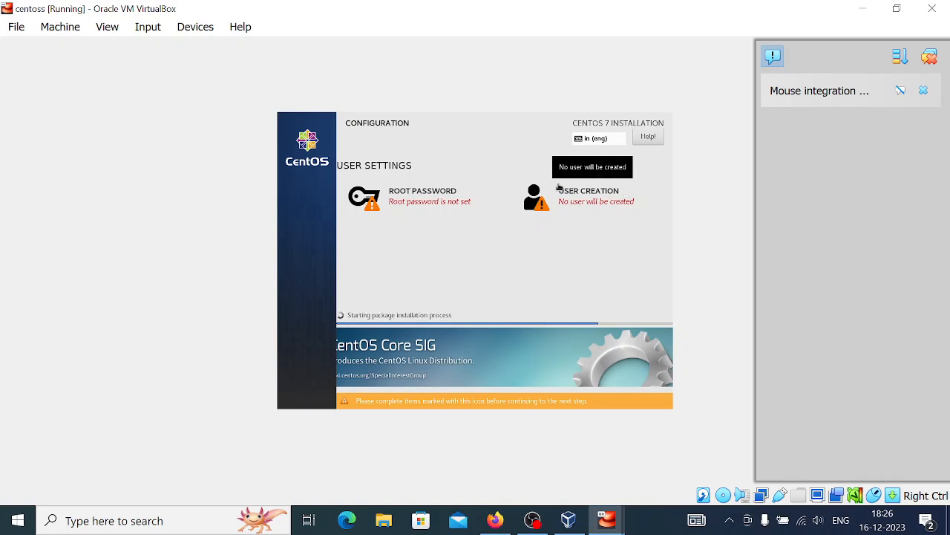
left_click(448, 202)
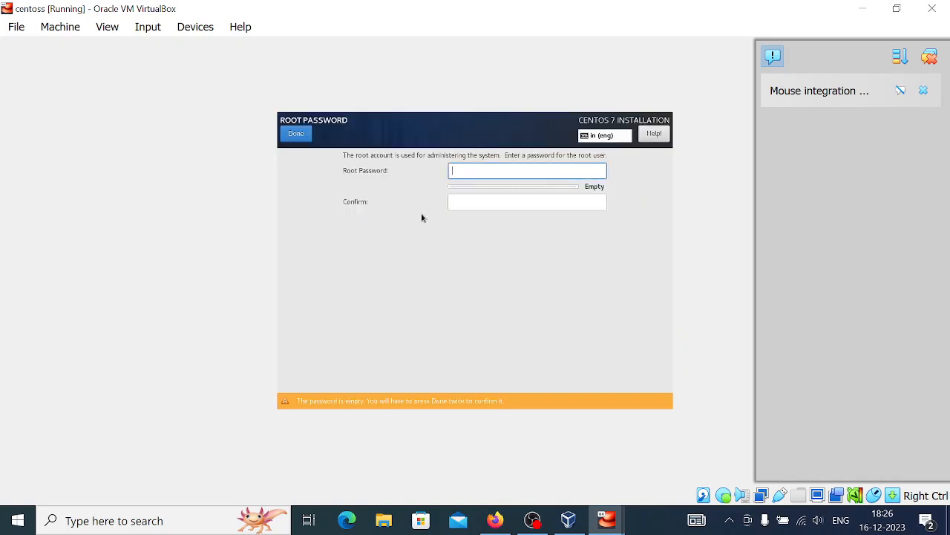
type("root")
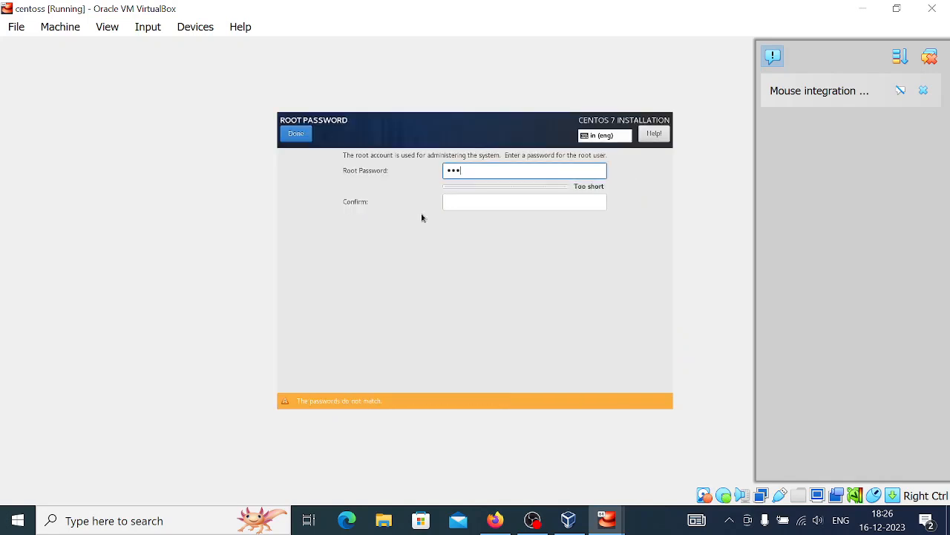
left_click(488, 198)
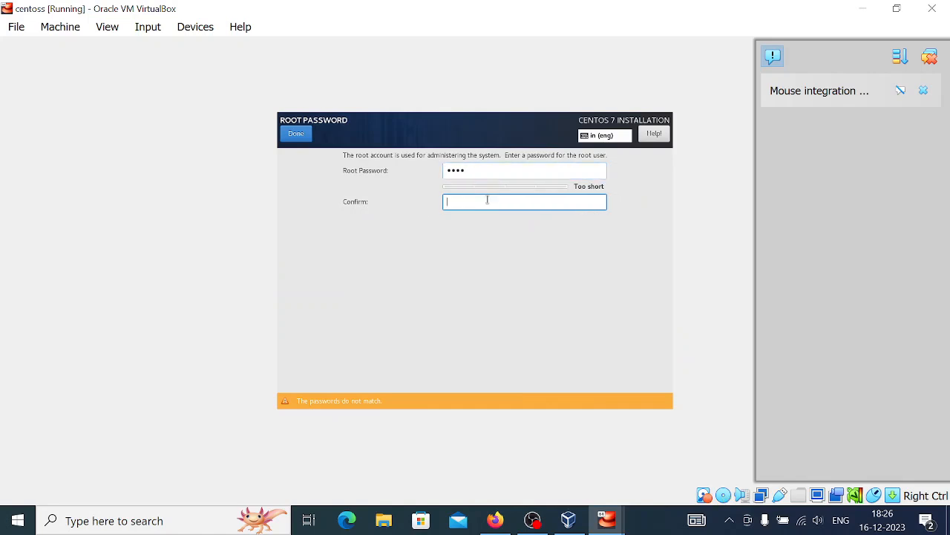
type("root")
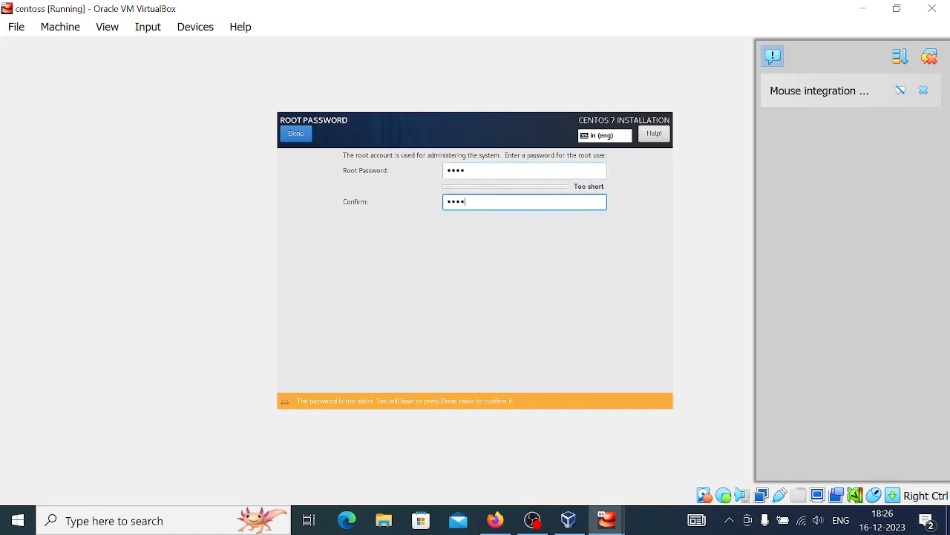
left_click(303, 133)
left_click(297, 133)
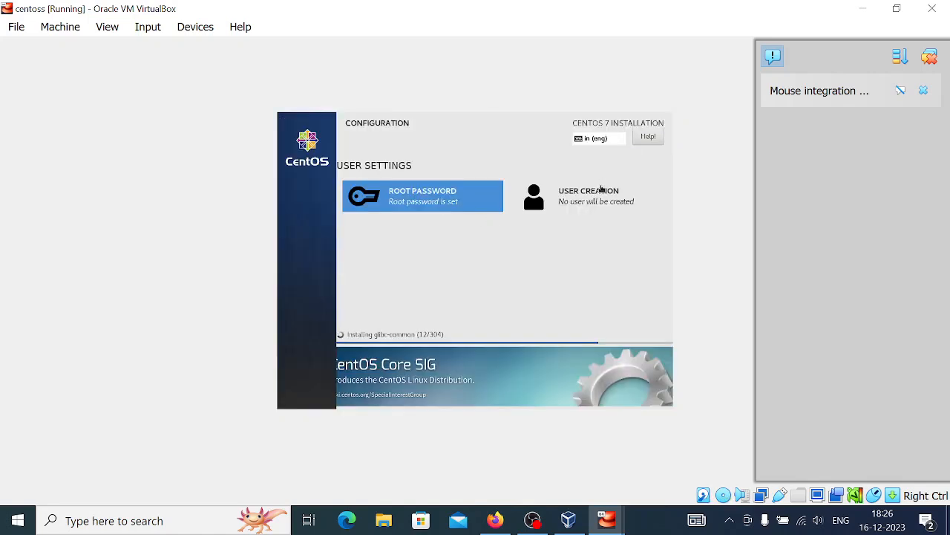
Step: Create CentOS user 'mr' with a confirmed password, accepting the short-password warning
left_click(601, 187)
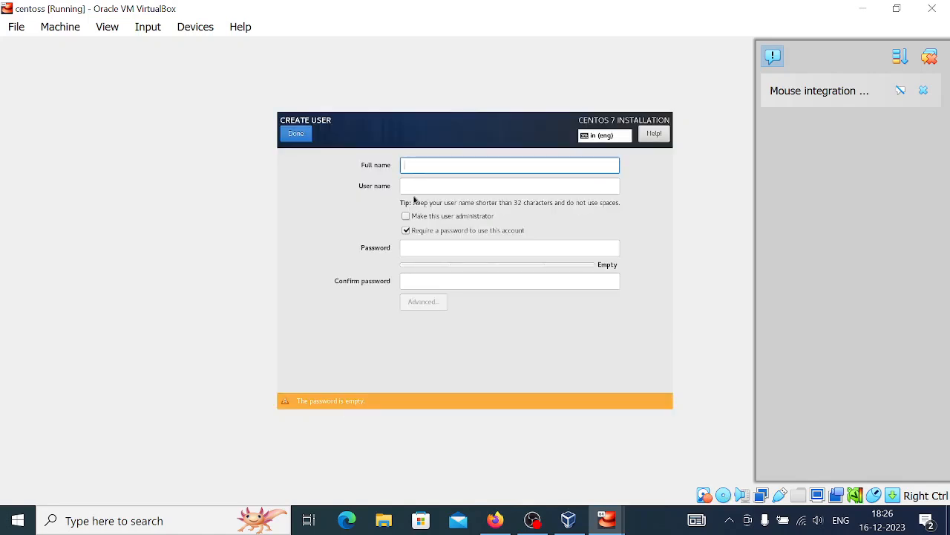
type("mrx")
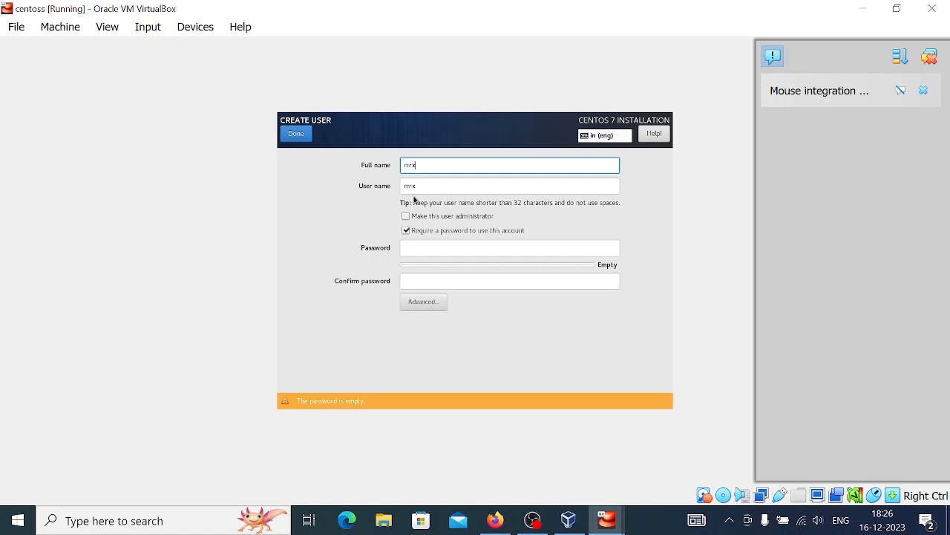
left_click(441, 242)
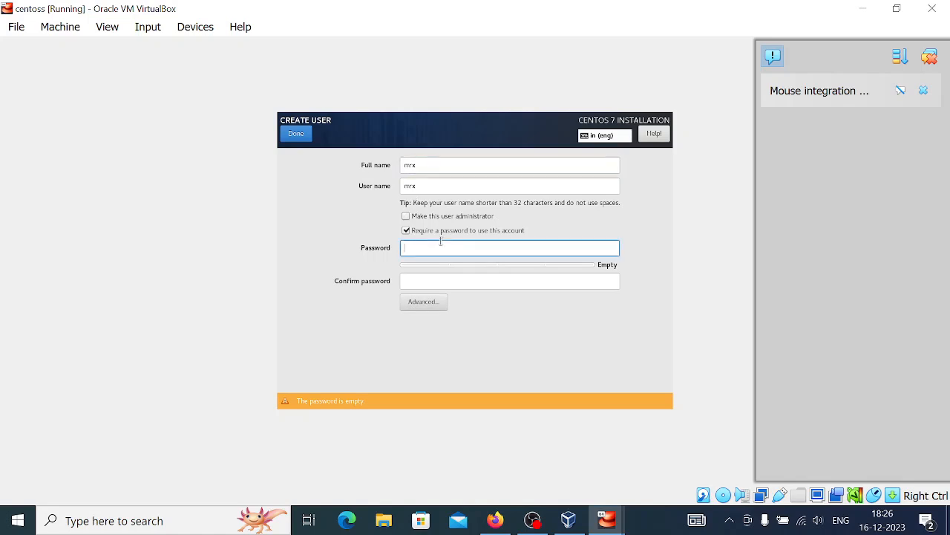
type("****")
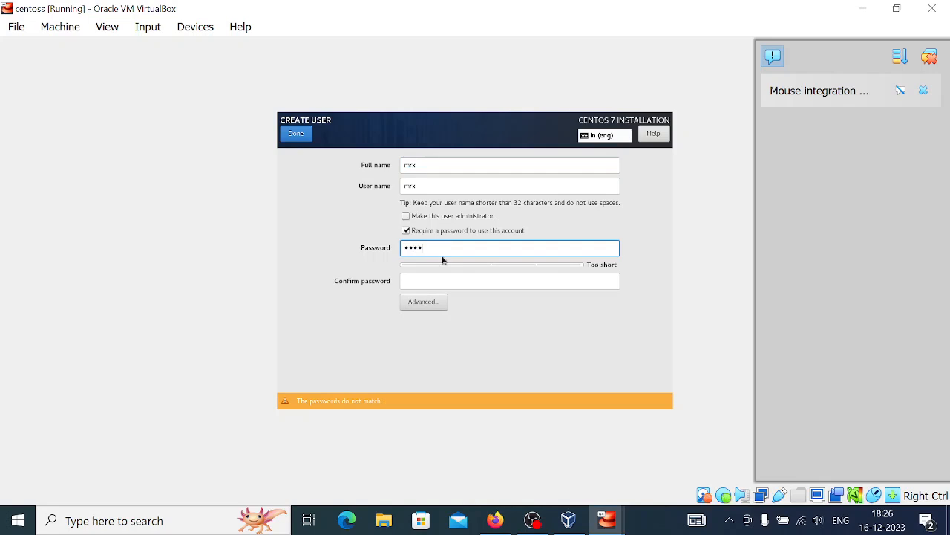
left_click(441, 279)
type("*")
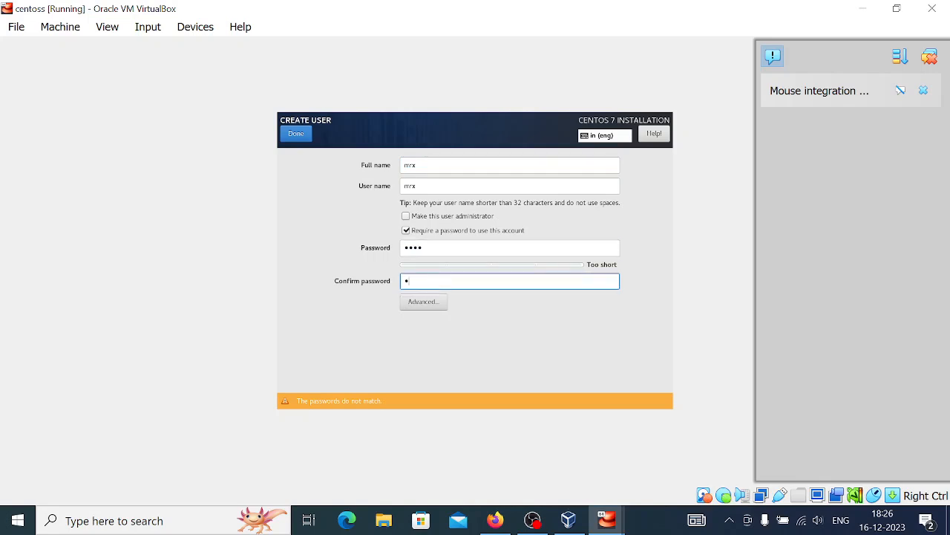
type("***")
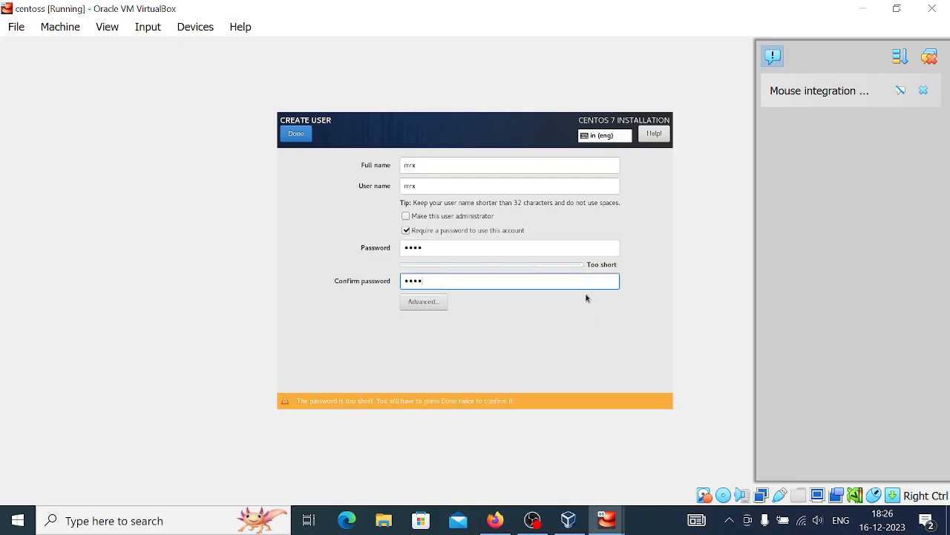
left_click(305, 141)
left_click(301, 137)
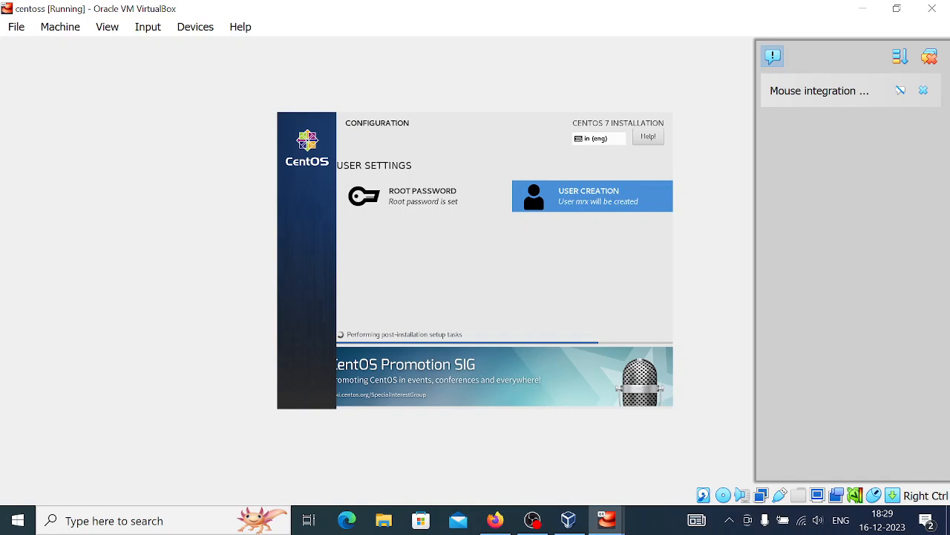
Step: Bring up the centos VM console, capture input, and log in as root with its password
mouse_move(608, 520)
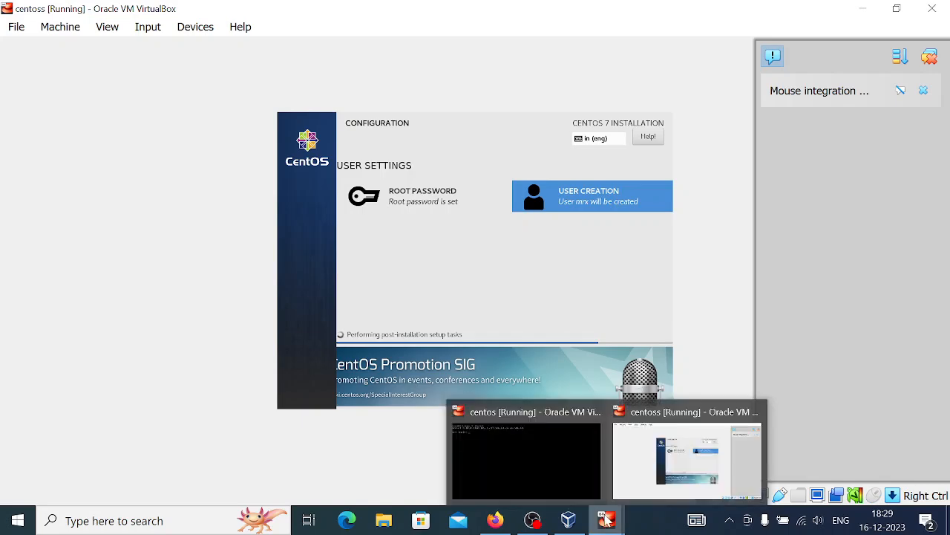
left_click(555, 479)
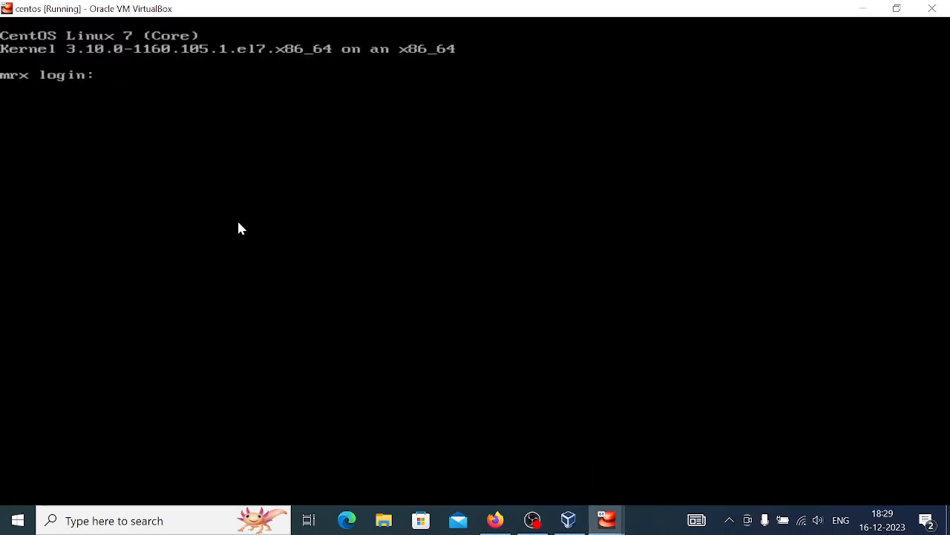
left_click(111, 140)
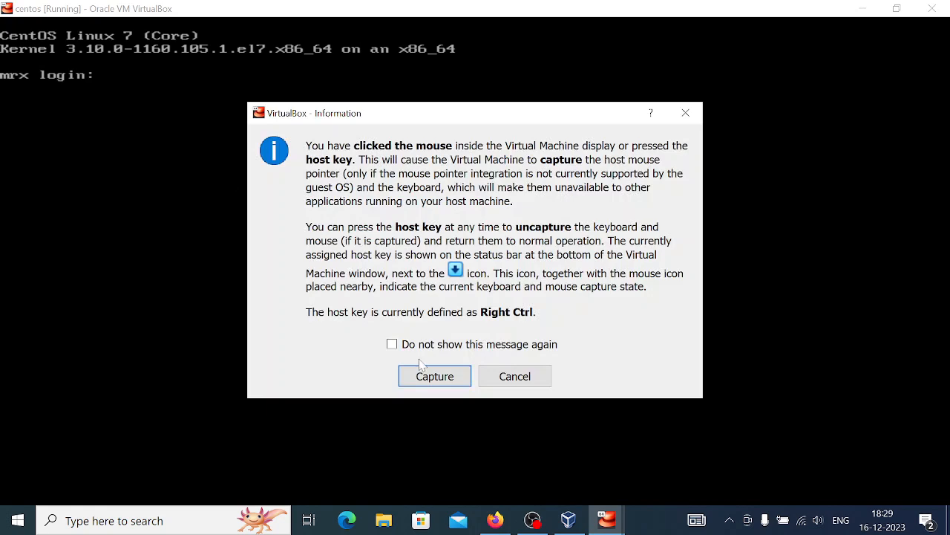
left_click(427, 376)
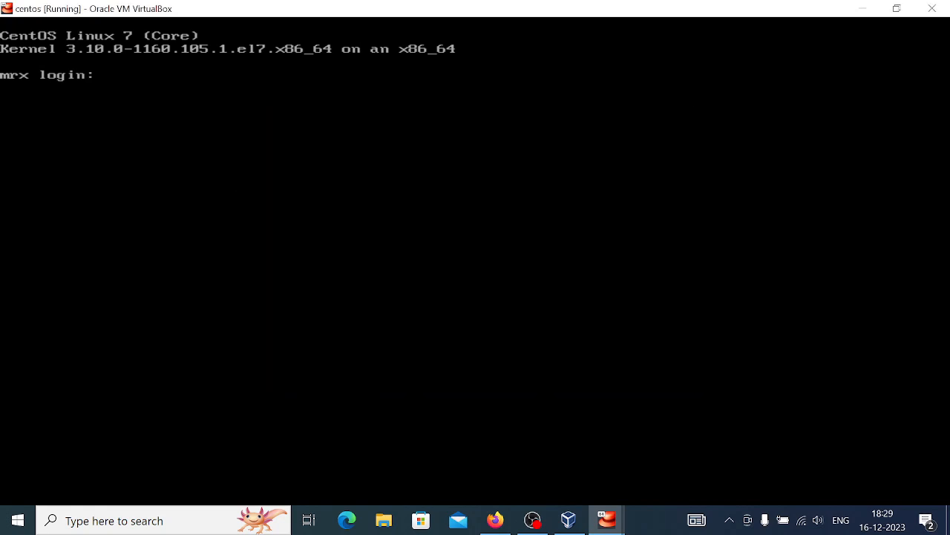
type("root")
key("Return")
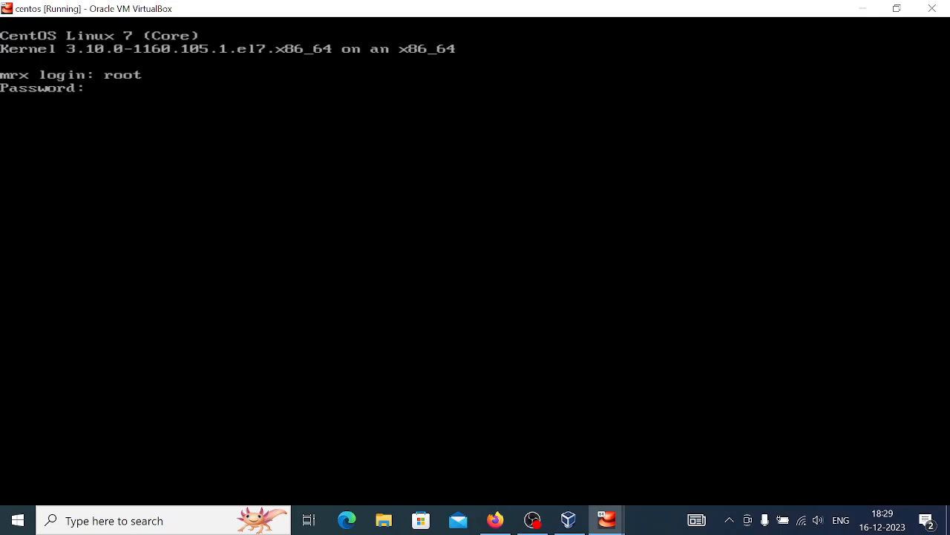
key("Return")
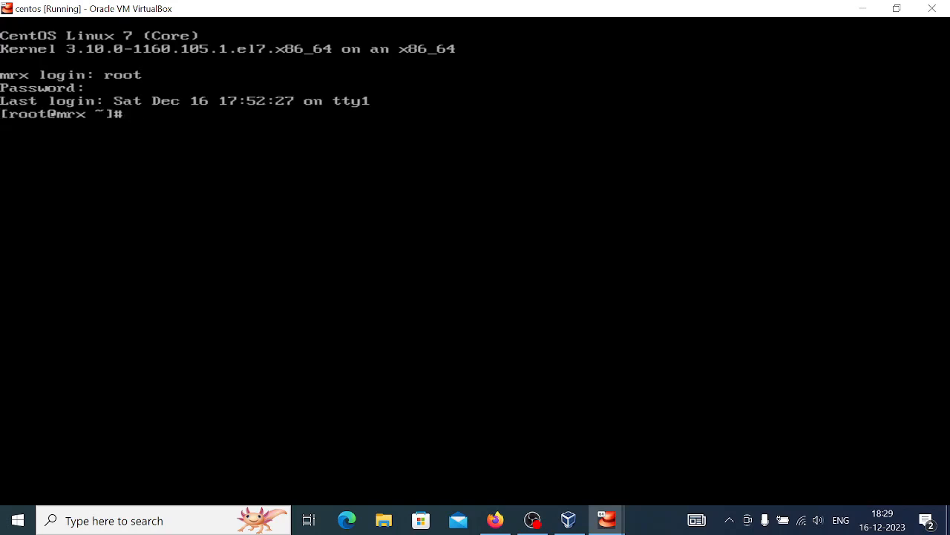
Step: Run whoami in the console to confirm the current user is root
type("ping")
key("BackSpace")
key("BackSpace")
key("BackSpace")
key("BackSpace")
key("BackSpace")
type("whoami")
key("Return")
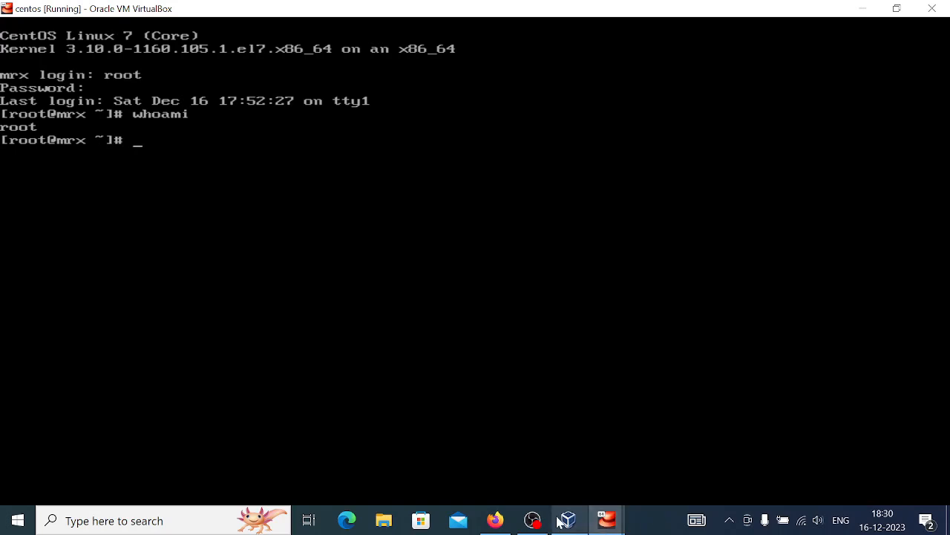
Step: Switch from the taskbar VirtualBox windows back to the centoss VM showing the installer
mouse_move(561, 523)
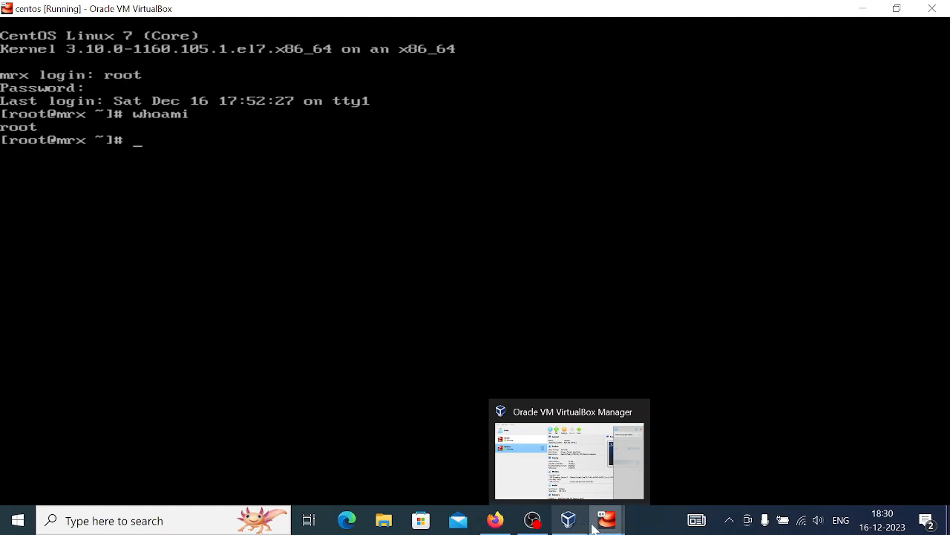
mouse_move(608, 522)
mouse_move(637, 484)
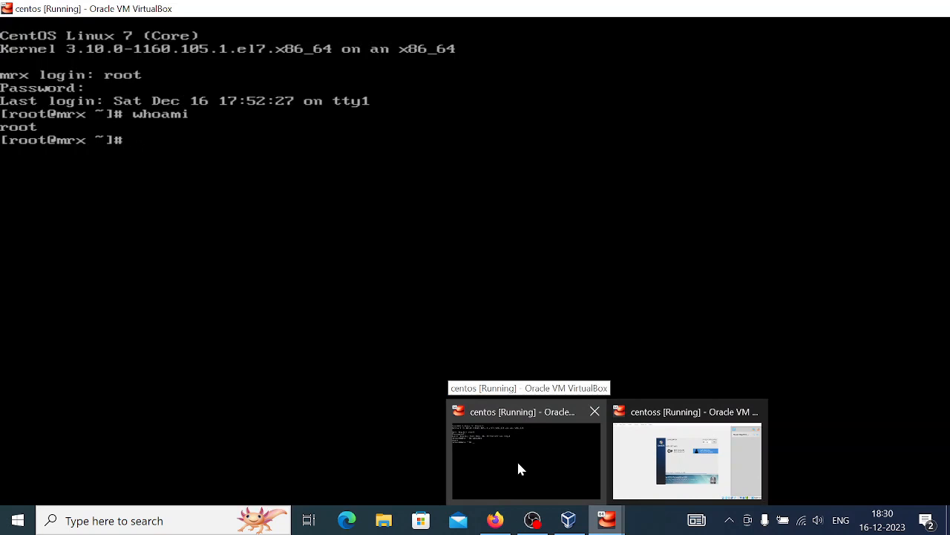
left_click(518, 464)
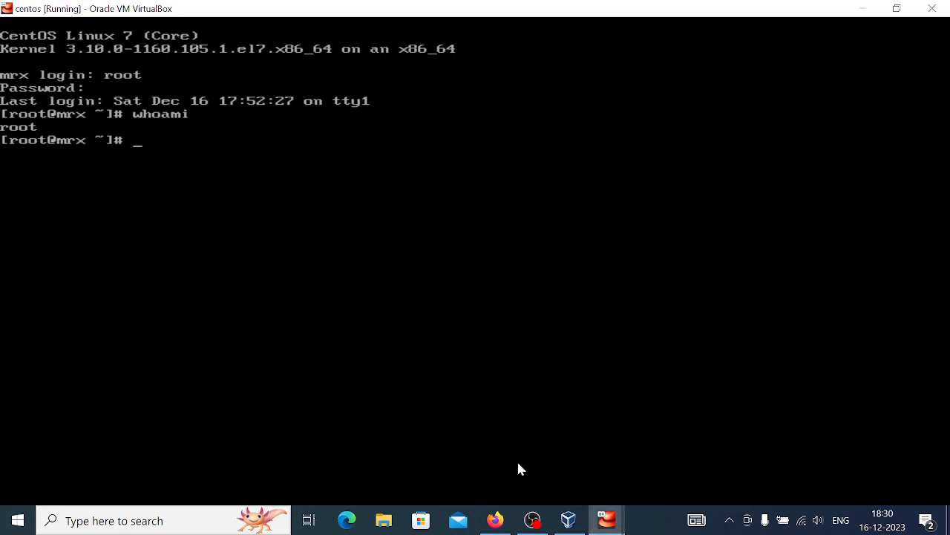
left_click(607, 519)
left_click(672, 473)
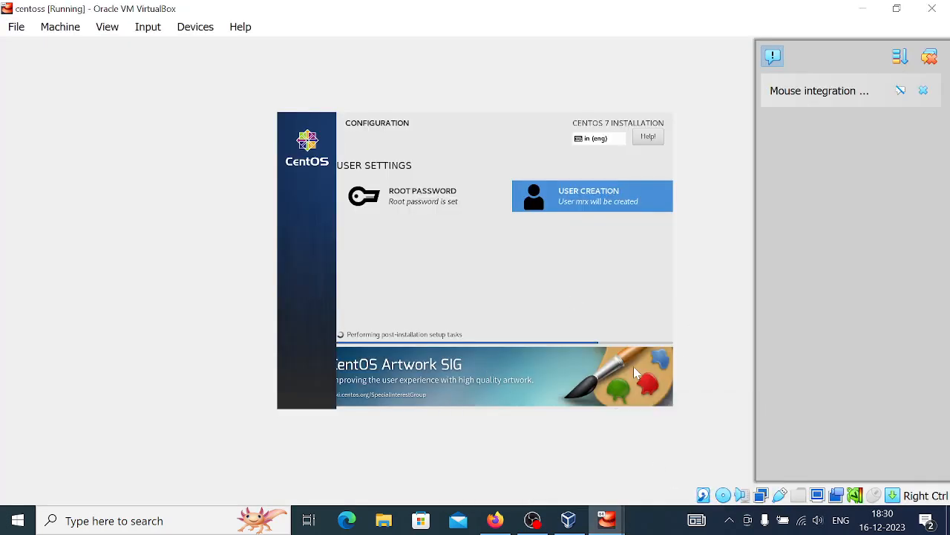